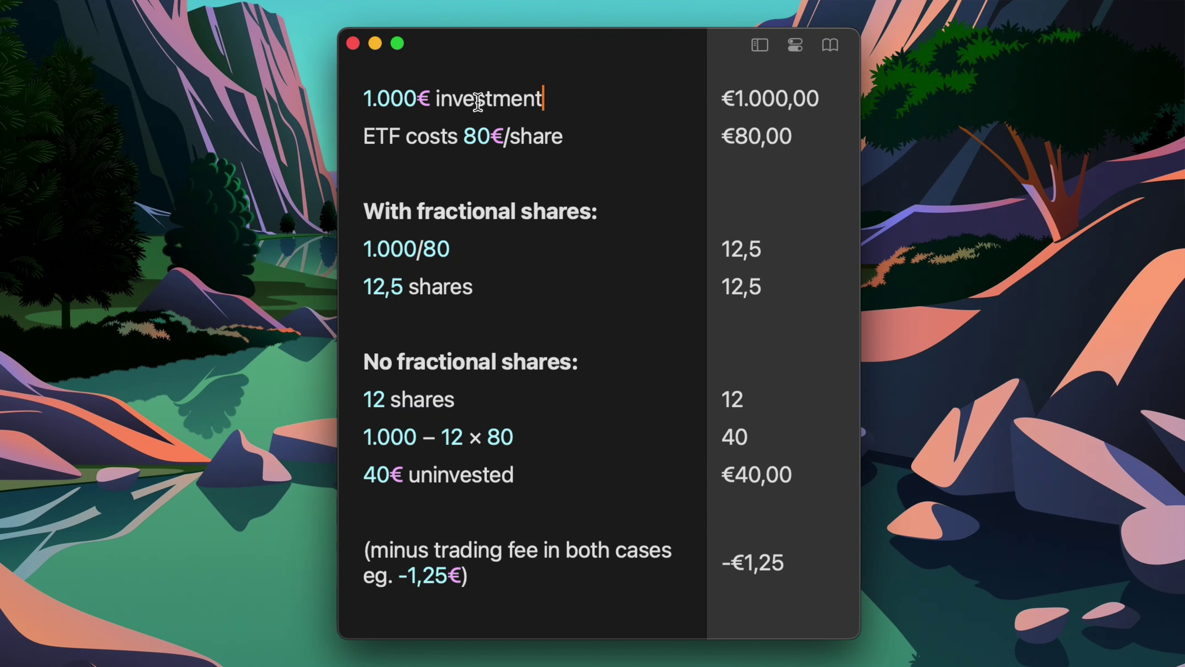
# - Highlight the 1.000€ investment and 80€-per-share price lines in the Soulver calculation
pyautogui.tripleClick(479, 102)
pyautogui.click(626, 97)
pyautogui.tripleClick(475, 138)
pyautogui.click(602, 145)
# - Emphasise the 12,5 fractional shares, 12 whole shares and 40€ uninvested results in Soulver
pyautogui.tripleClick(446, 286)
pyautogui.click(543, 292)
pyautogui.click(529, 402)
pyautogui.tripleClick(464, 481)
pyautogui.click(559, 483)
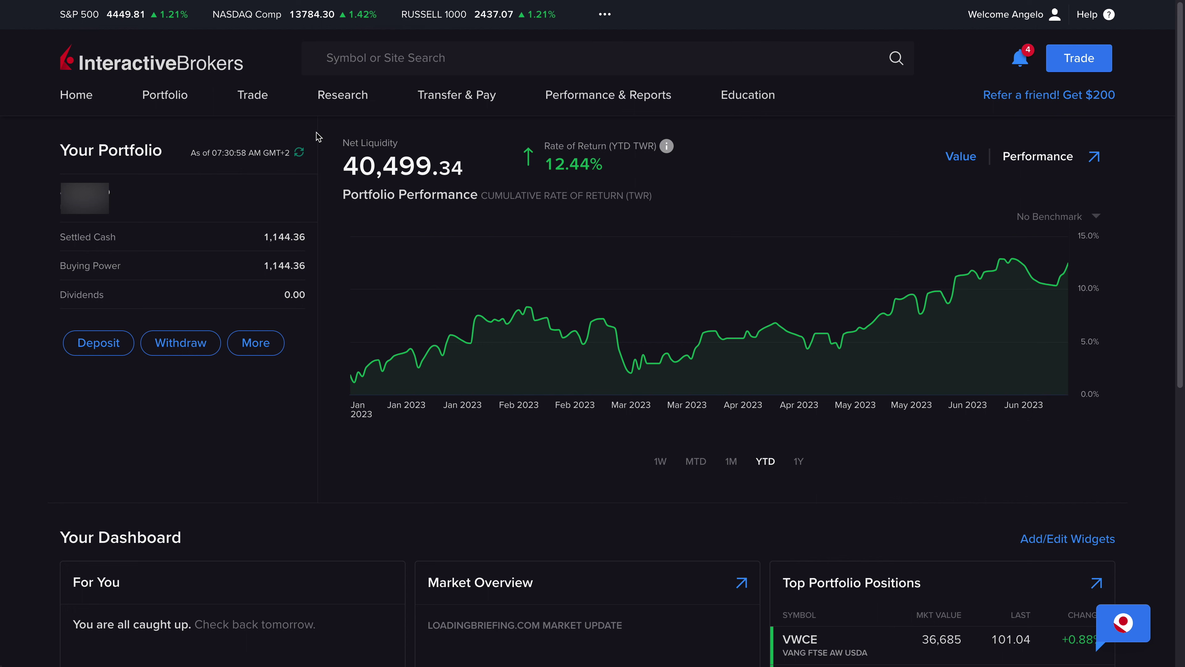
# - Create a new recurring investment from Trade > Recurring Investments, keeping Search by Symbol
pyautogui.click(262, 96)
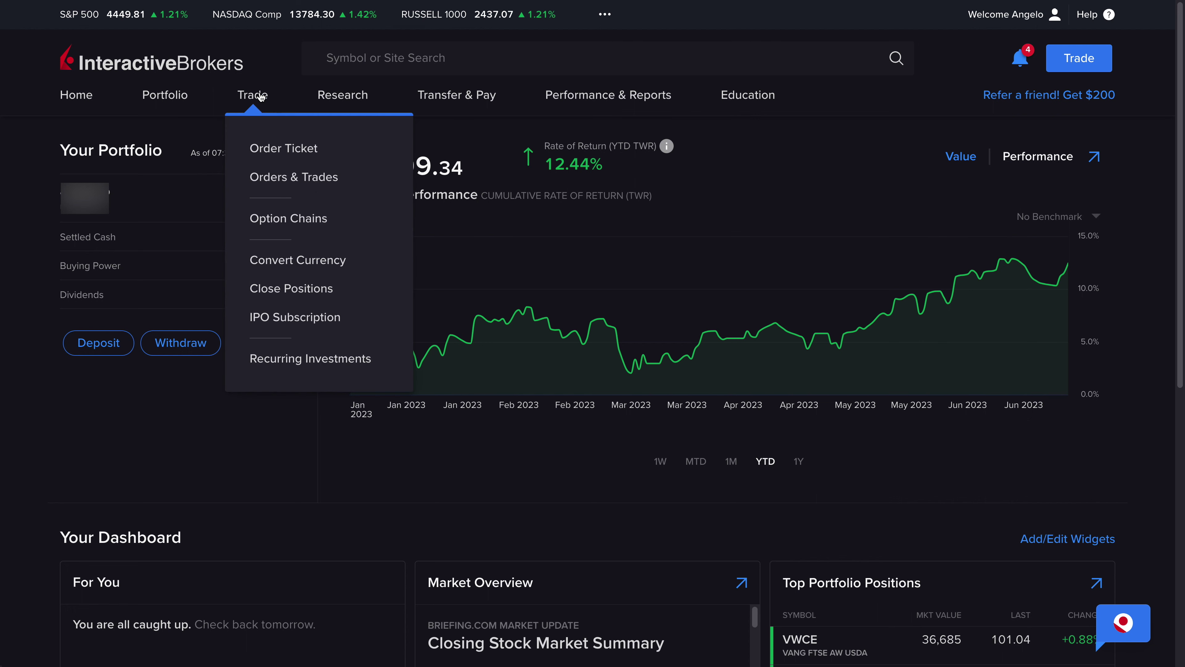
pyautogui.click(316, 359)
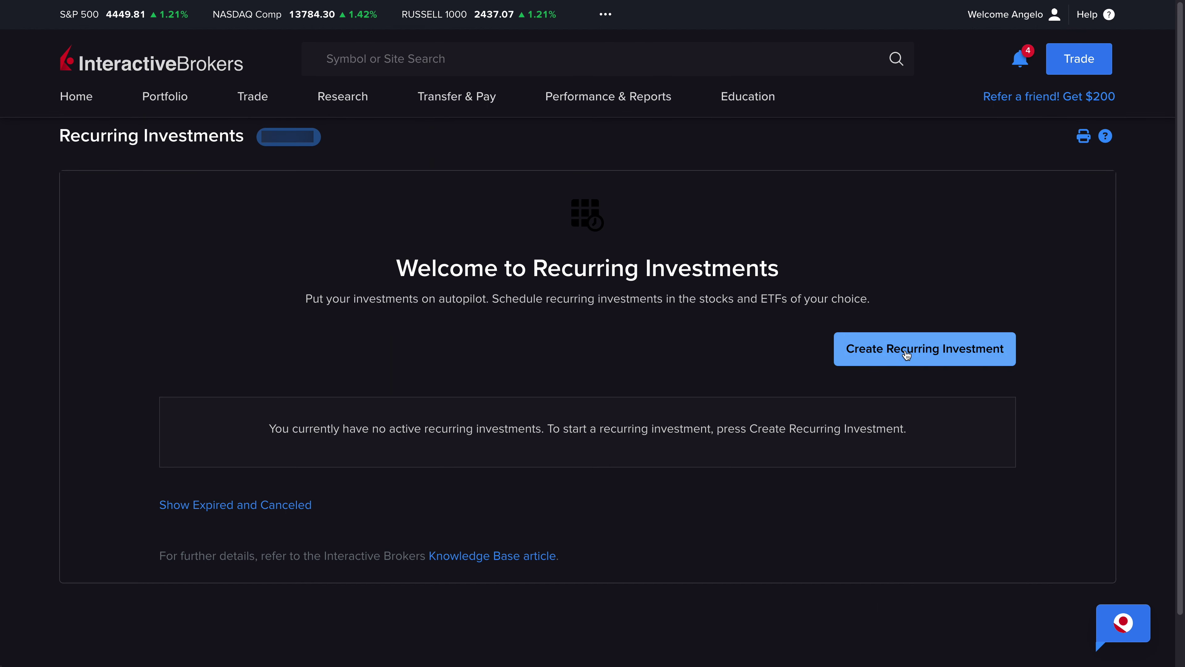
pyautogui.click(906, 354)
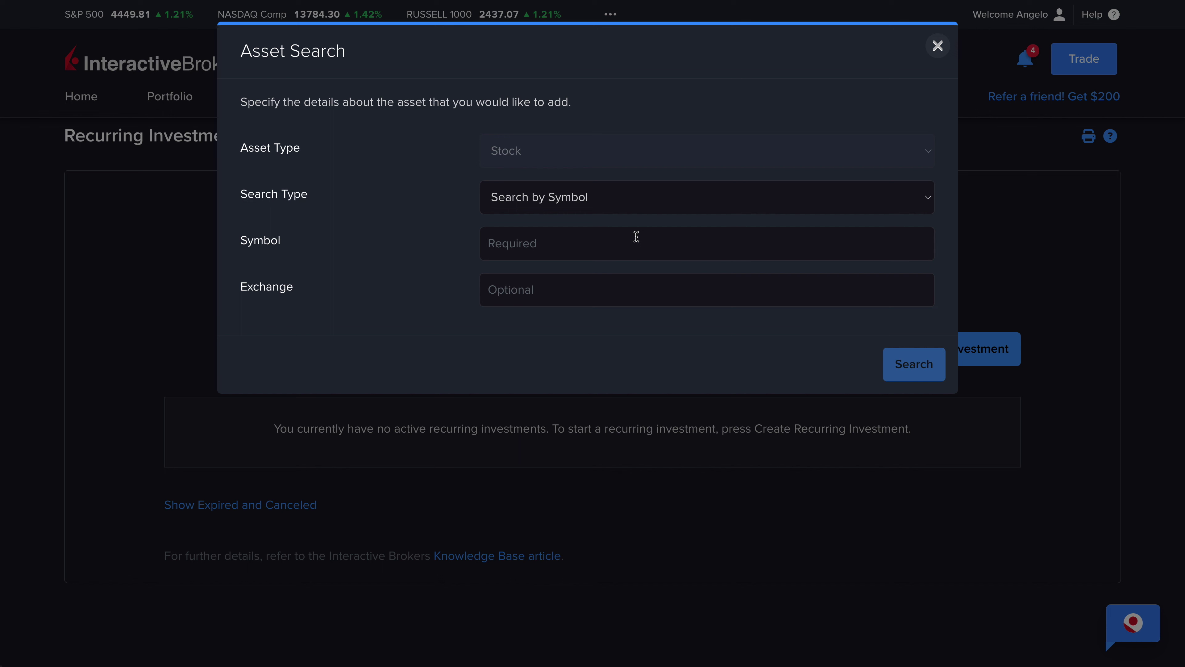
pyautogui.click(610, 206)
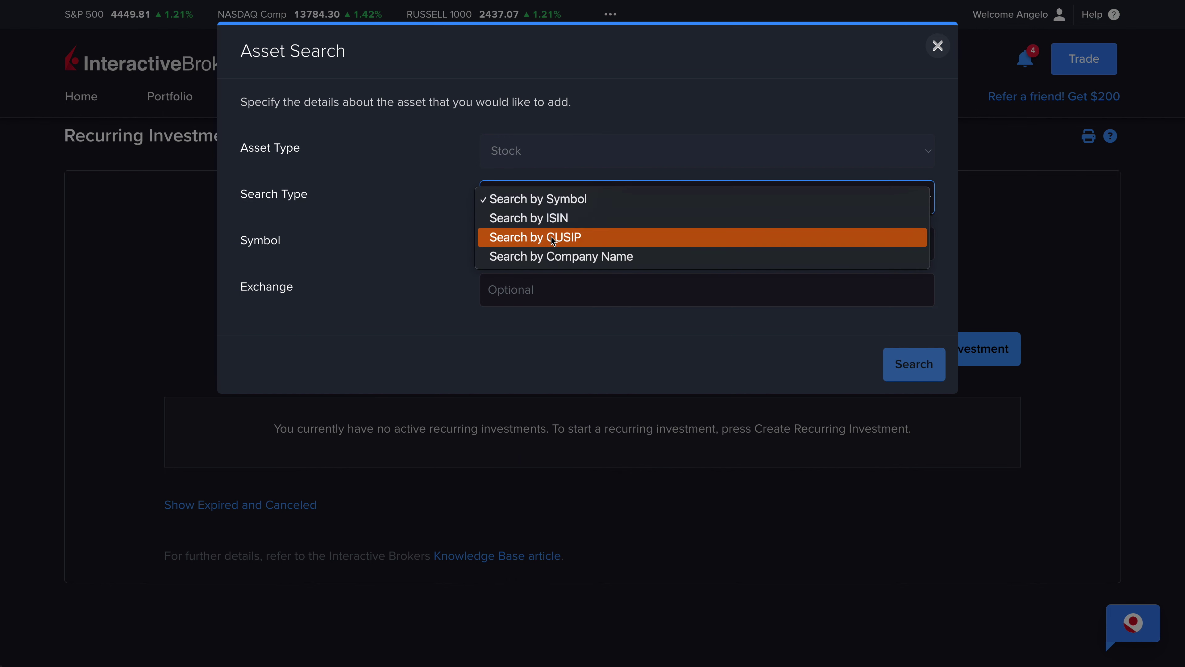
pyautogui.click(572, 200)
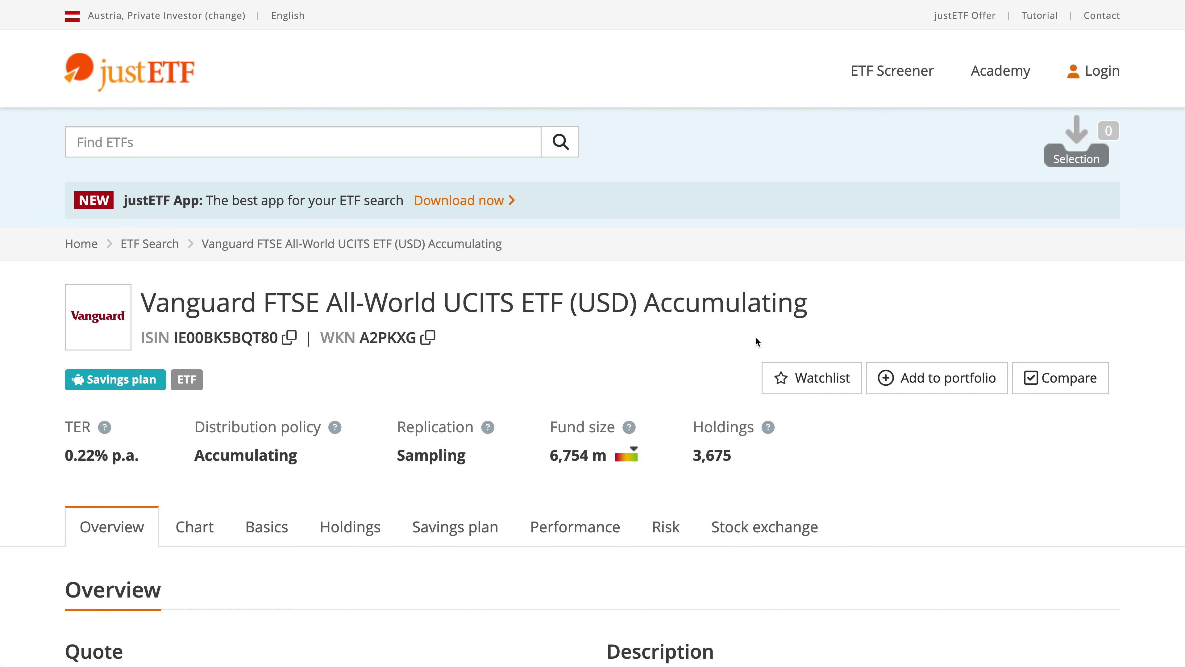
# - Confirm the VWCE ticker in justETF's stock exchange listings and search VWCE in Interactive Brokers
pyautogui.tripleClick(514, 307)
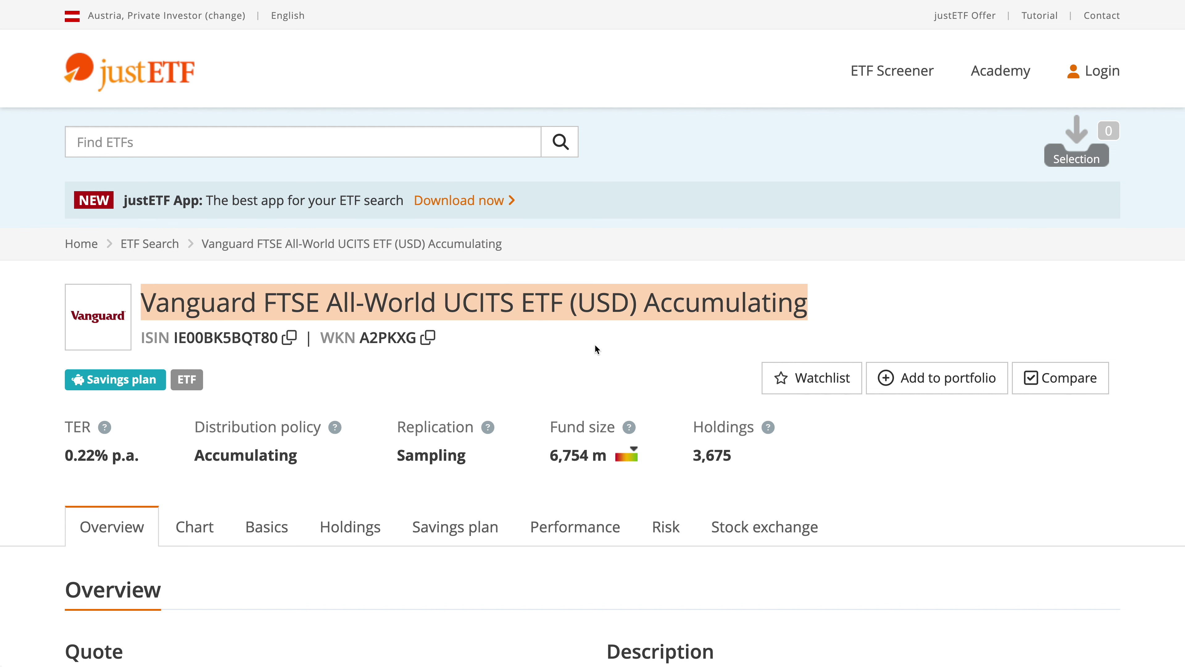
pyautogui.click(756, 527)
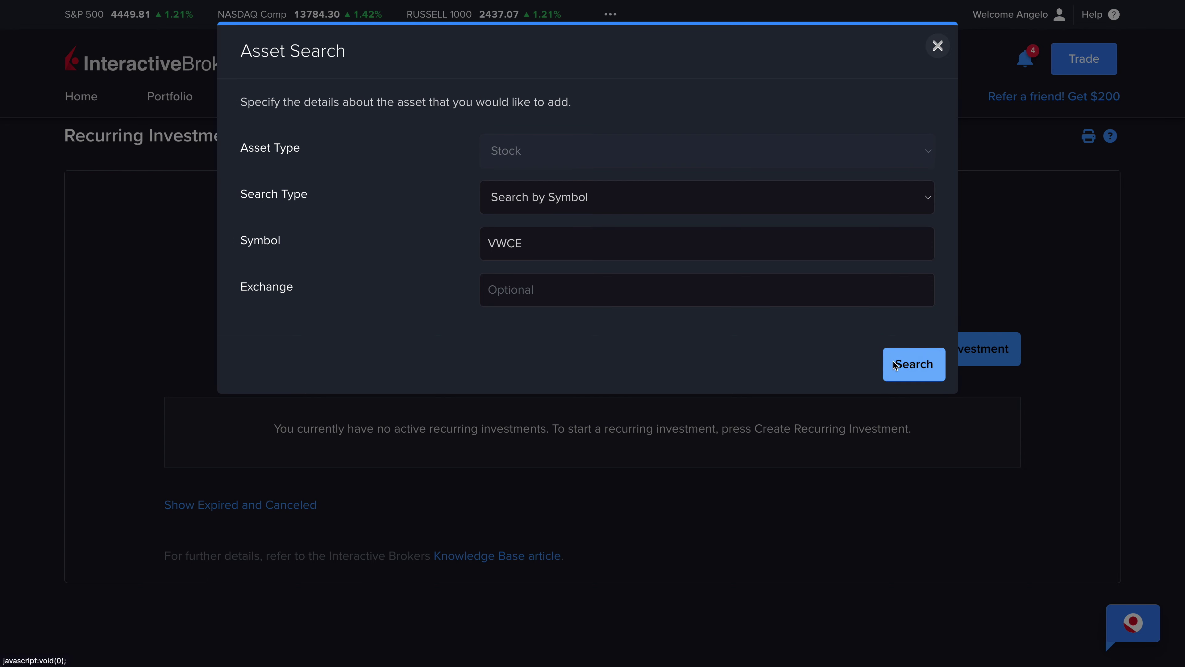
pyautogui.click(895, 365)
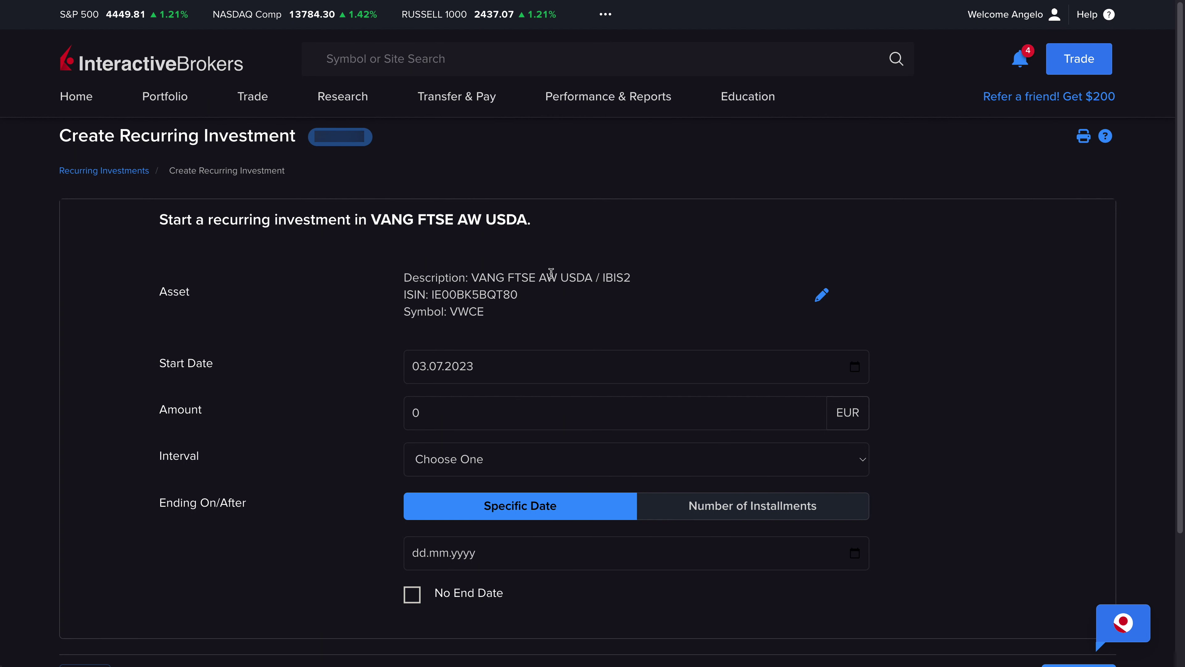
# - Schedule 1,100 EUR monthly from 03.07.2023 with No End Date, then continue to review
pyautogui.scroll(-2, 390, 310)
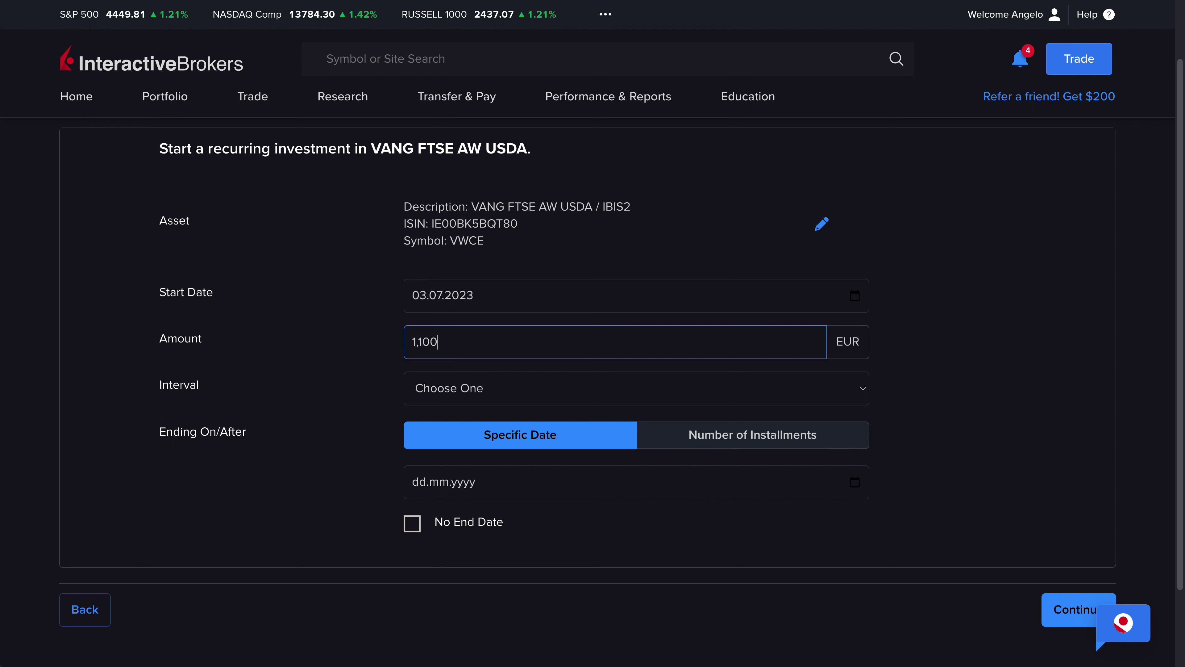
pyautogui.click(556, 405)
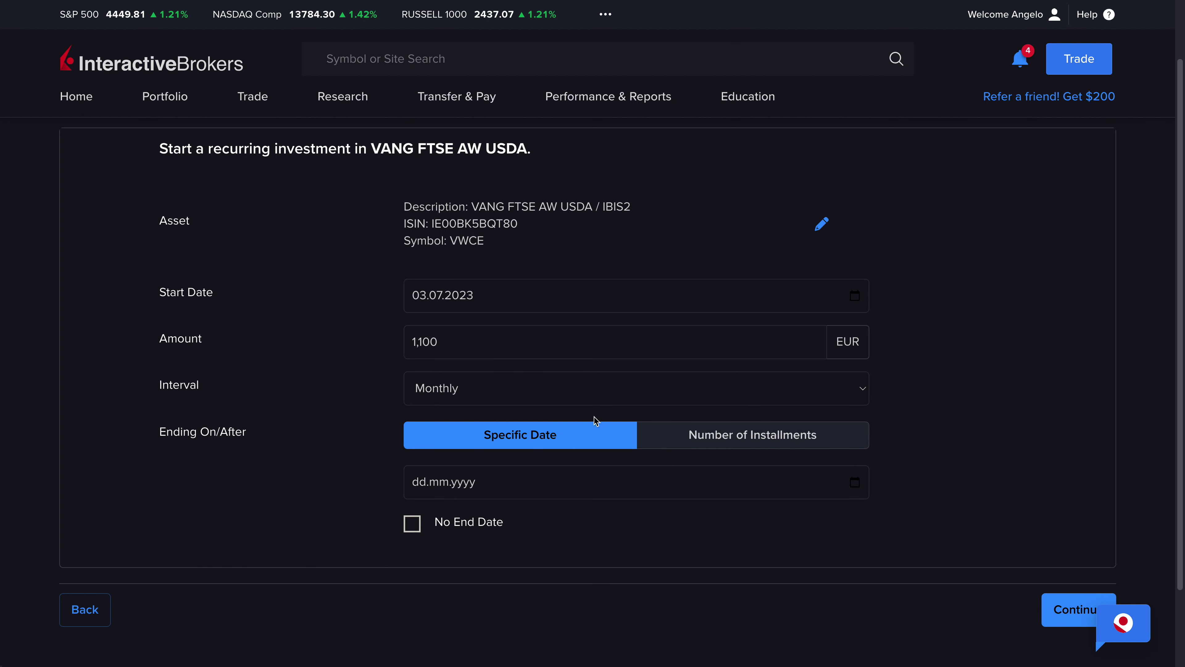
pyautogui.click(412, 524)
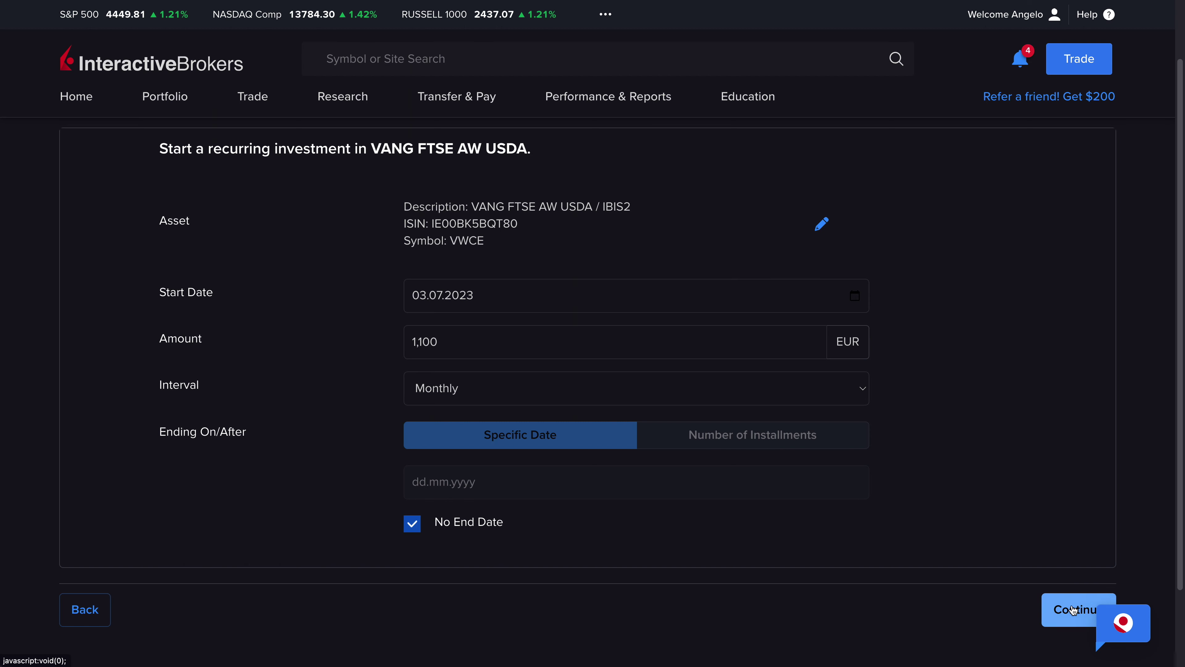
pyautogui.click(1072, 610)
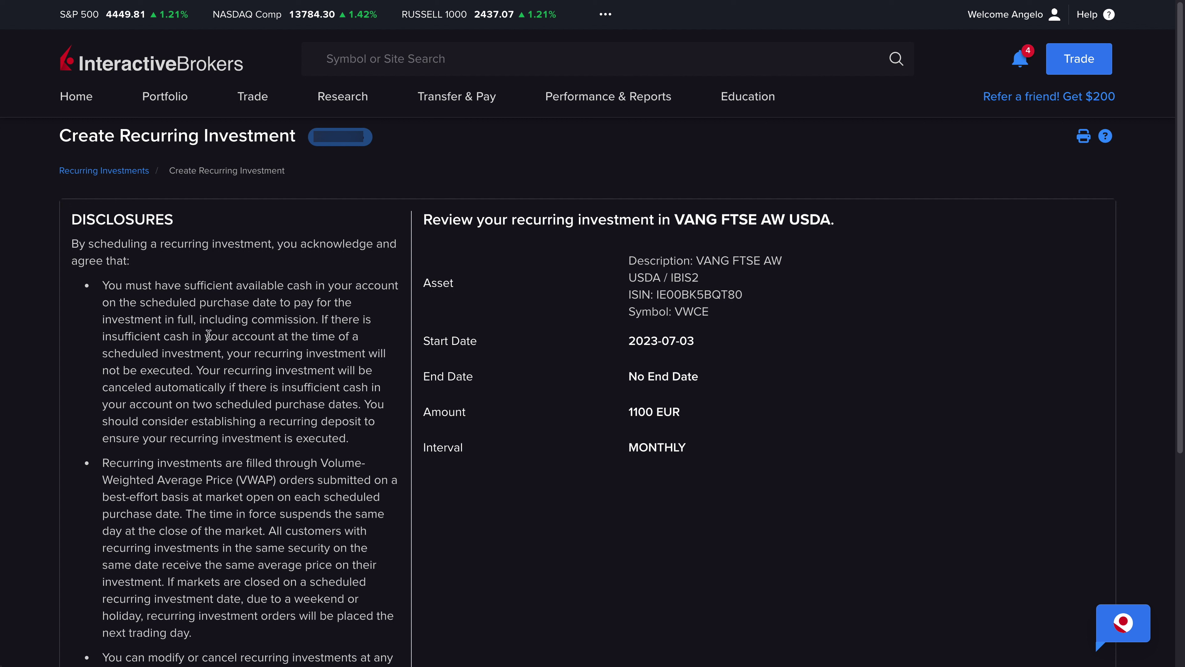
# - Review the insufficient-cash and commission disclosures, then save the 1100 EUR monthly VWCE plan
pyautogui.moveTo(323, 321); pyautogui.dragTo(193, 367)
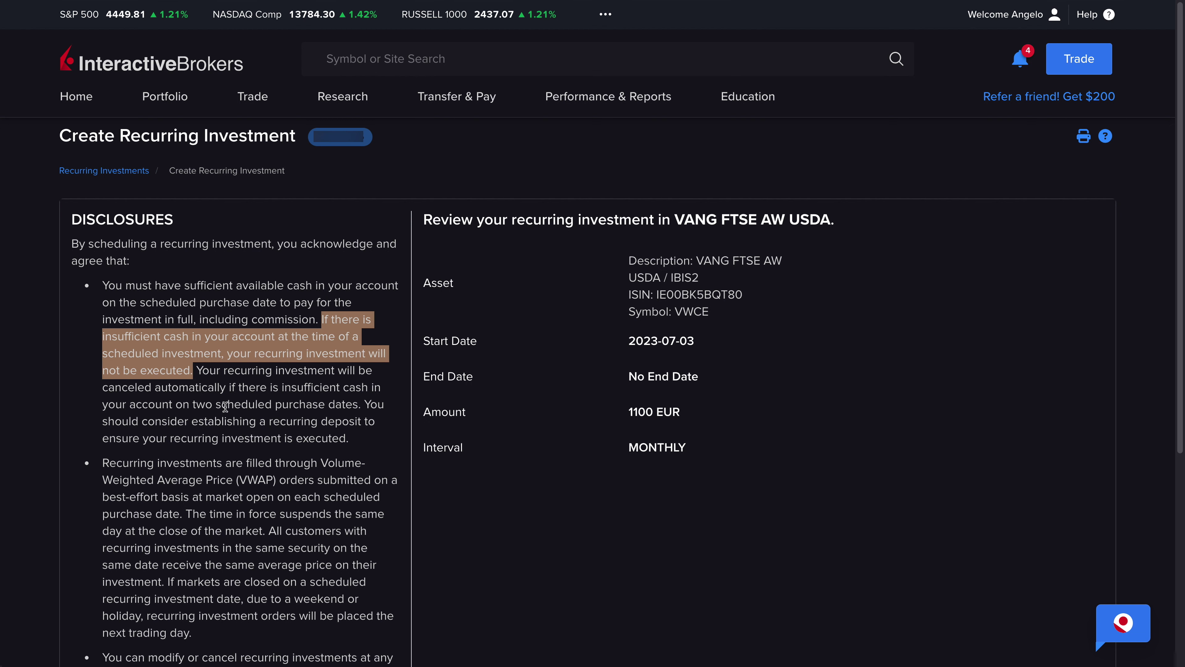
pyautogui.click(385, 439)
pyautogui.scroll(-2, 280, 429)
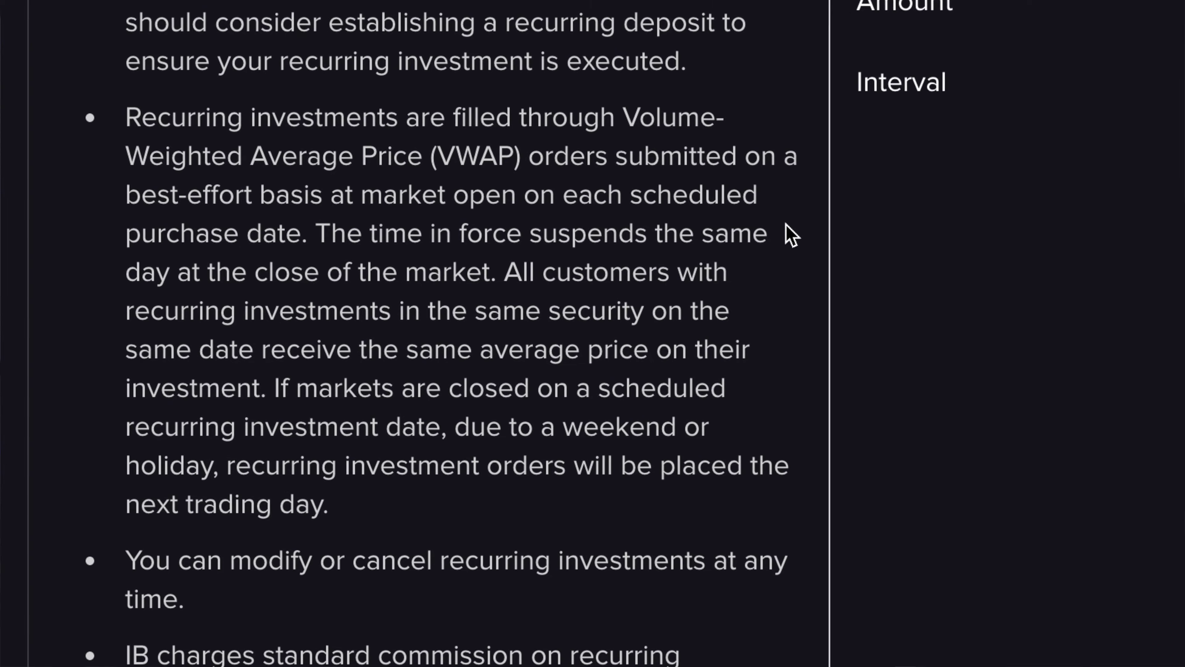
pyautogui.tripleClick(297, 660)
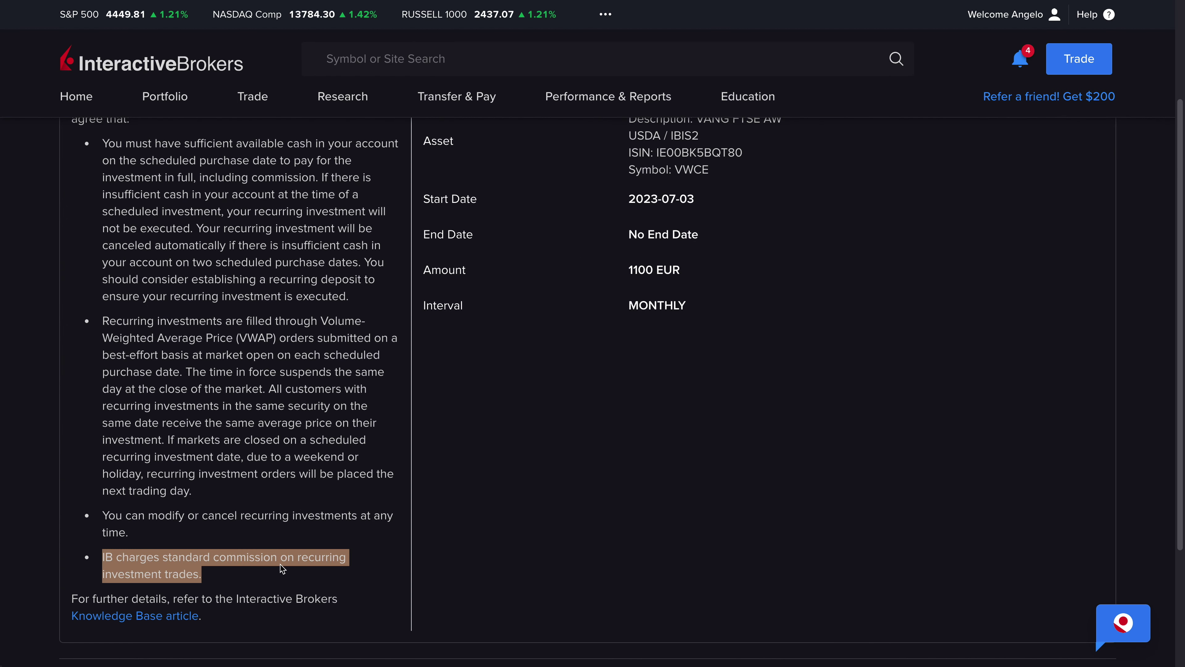
pyautogui.click(342, 571)
pyautogui.scroll(2, 579, 542)
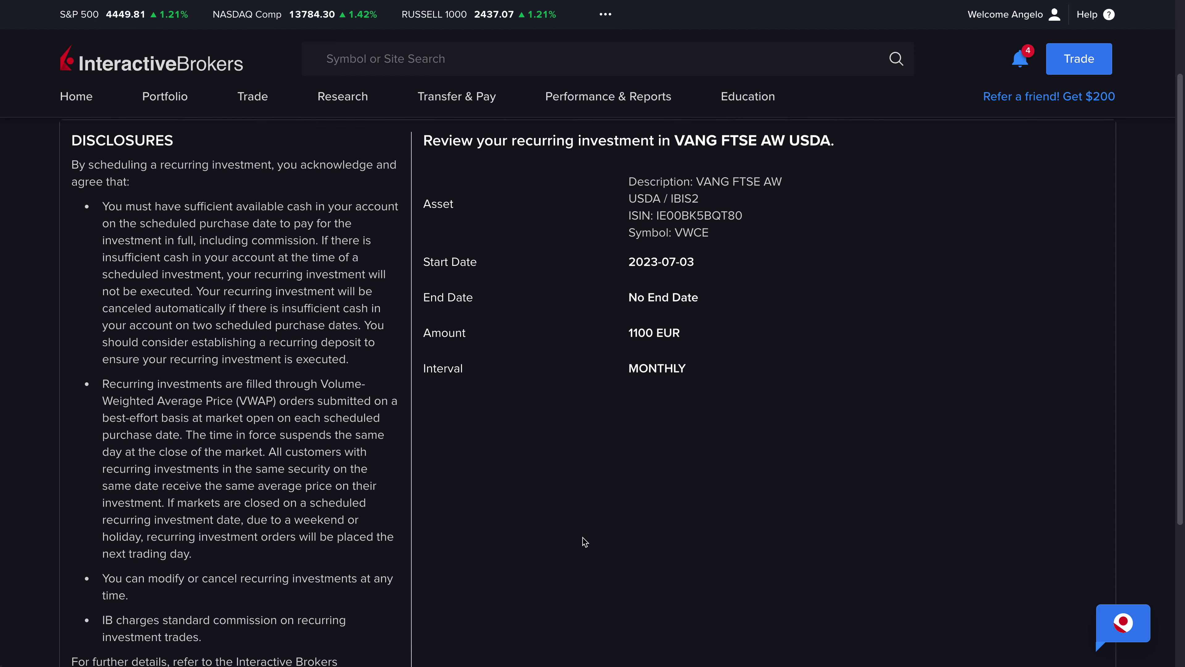
pyautogui.scroll(-4, 1077, 624)
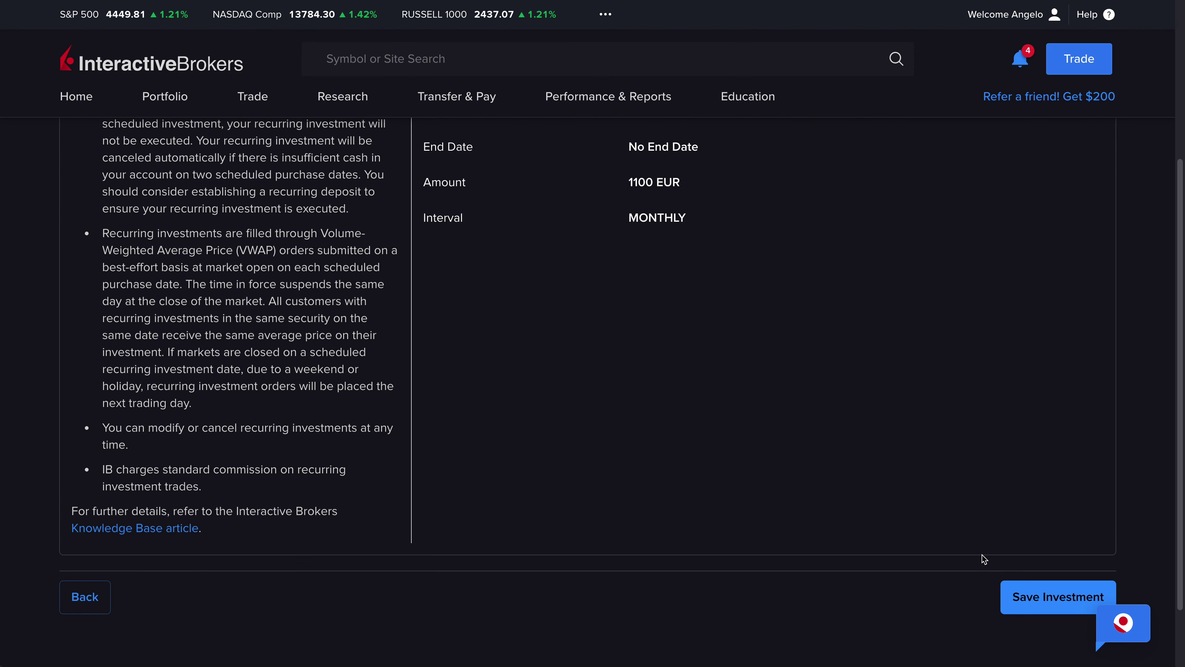
pyautogui.click(1036, 602)
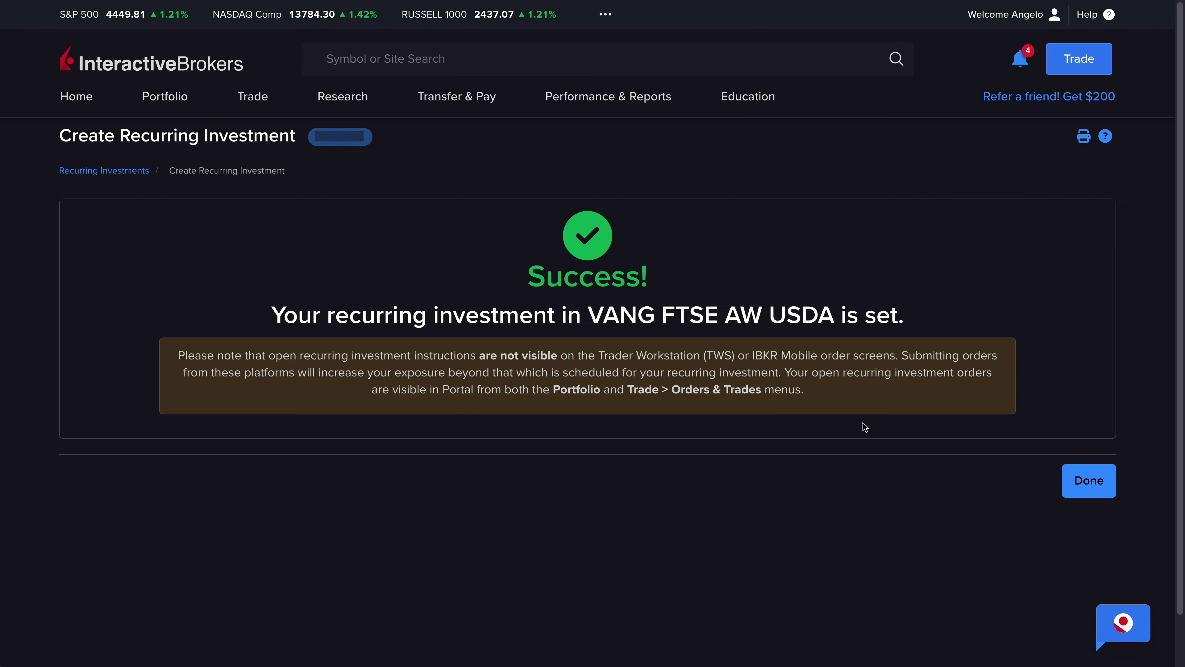
# - Select Done on the success confirmation to return to Recurring Investments
pyautogui.click(1092, 488)
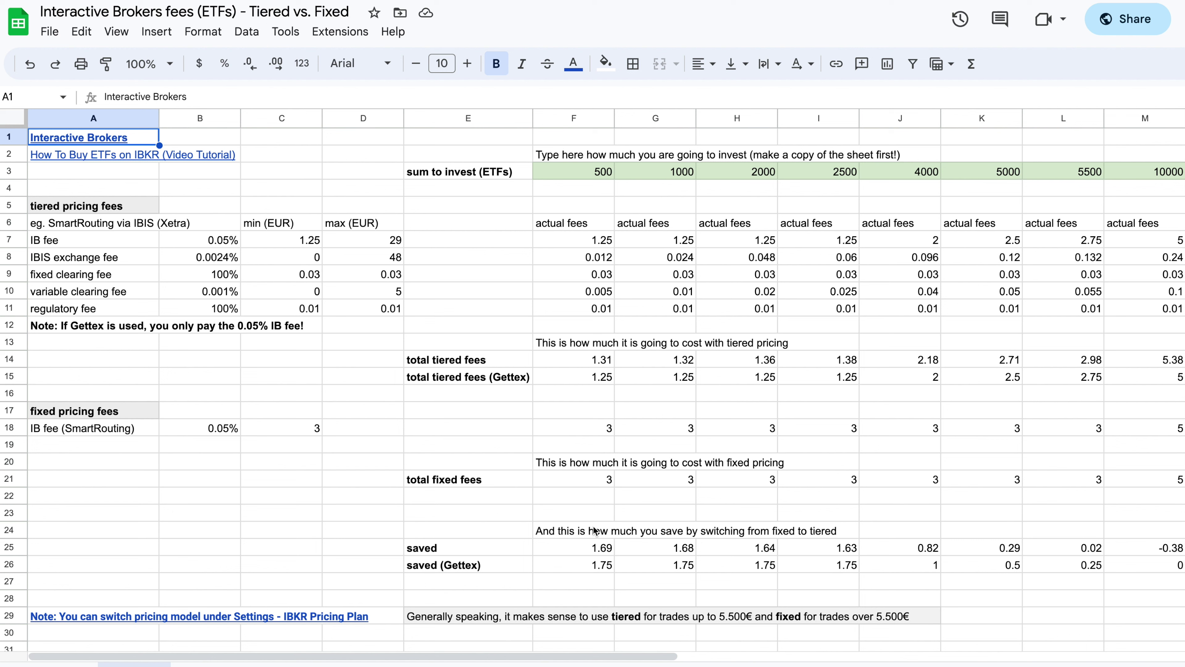
pyautogui.click(130, 202)
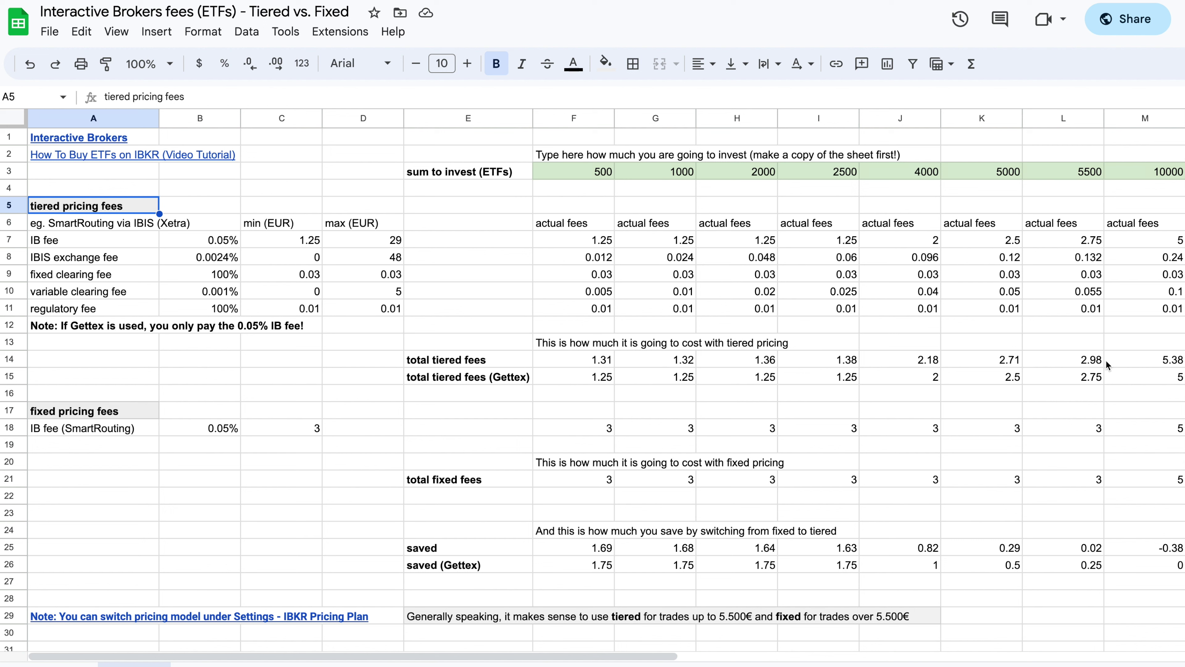
pyautogui.click(1152, 551)
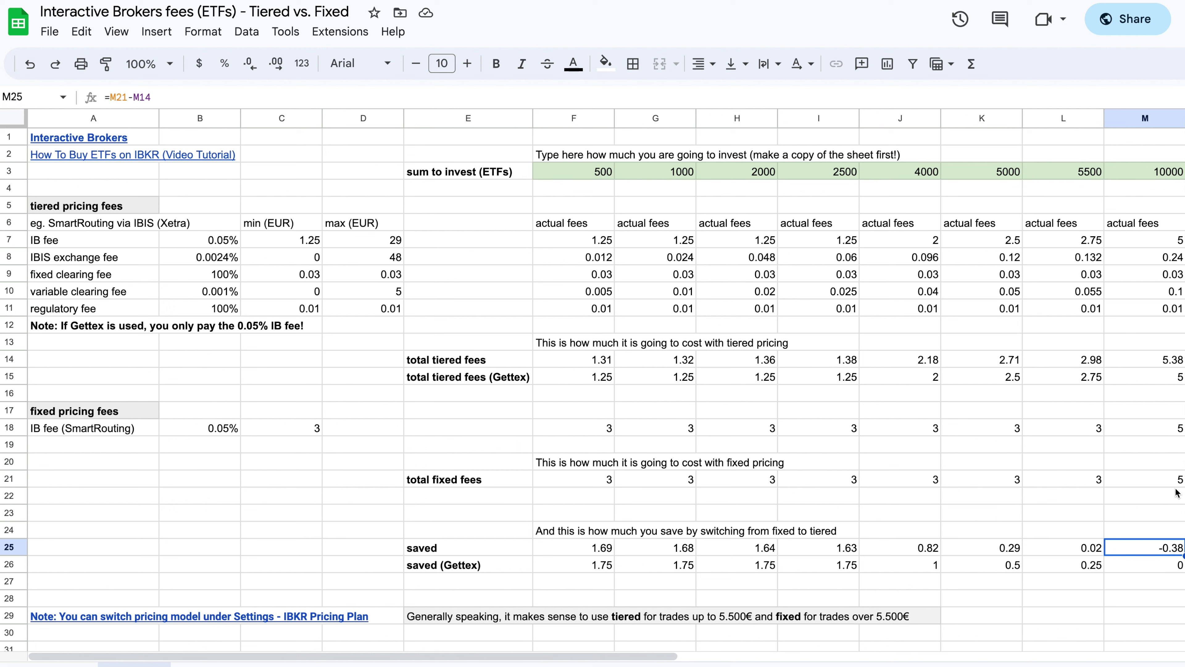
pyautogui.click(849, 327)
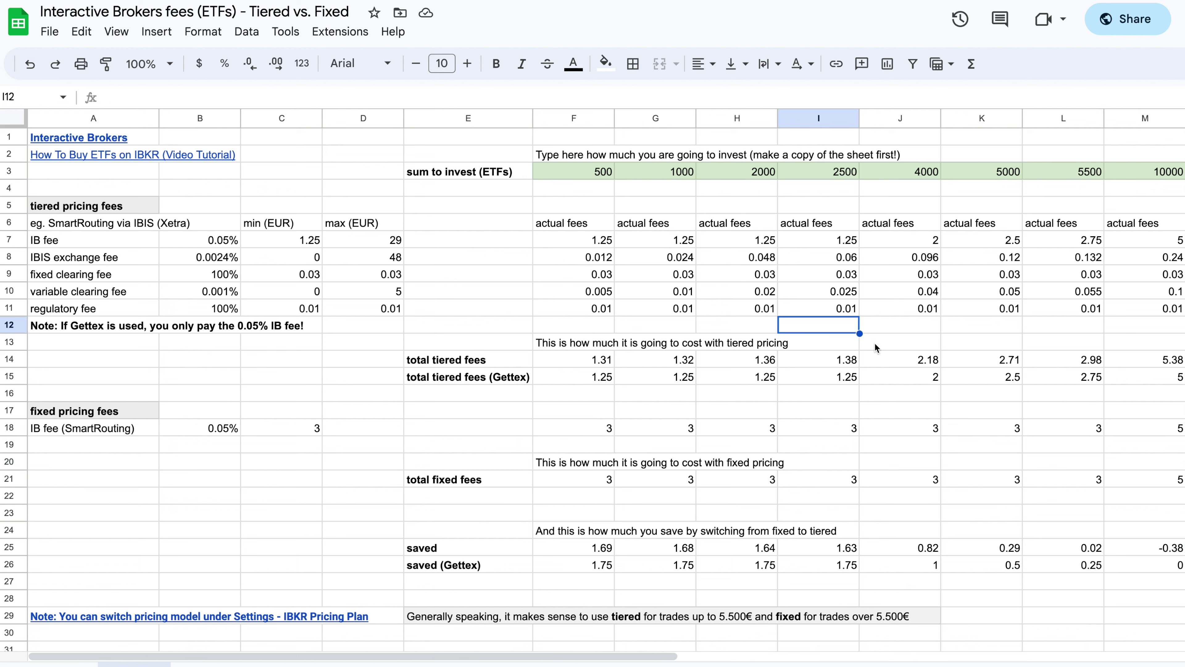
pyautogui.click(842, 365)
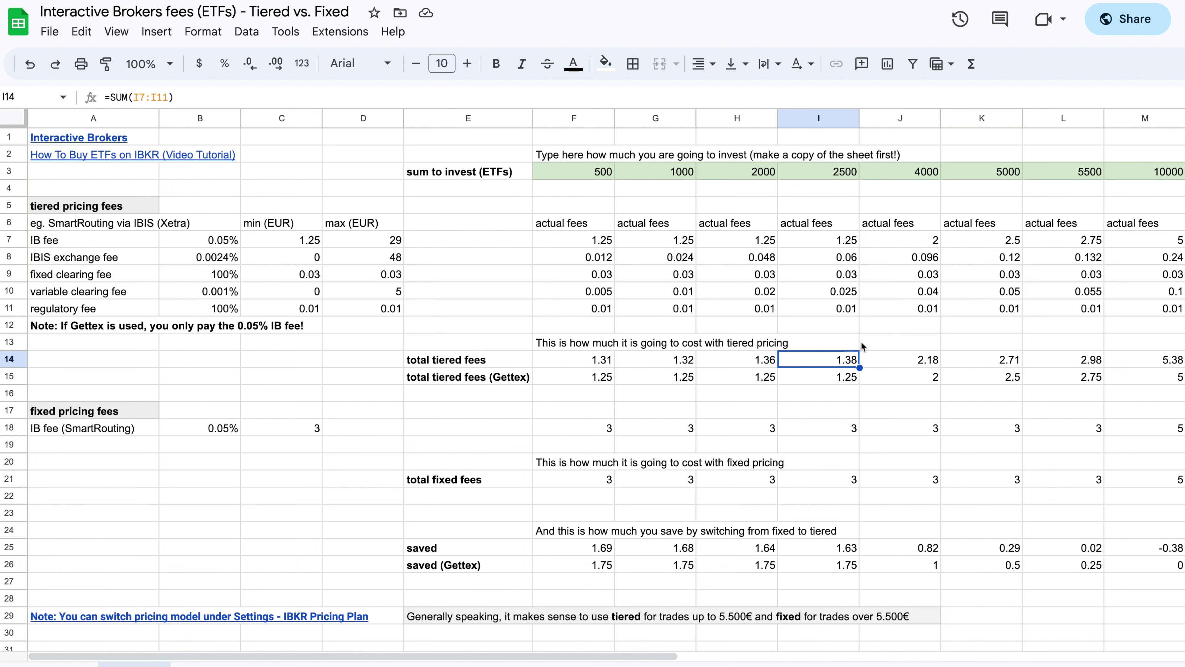
pyautogui.click(842, 176)
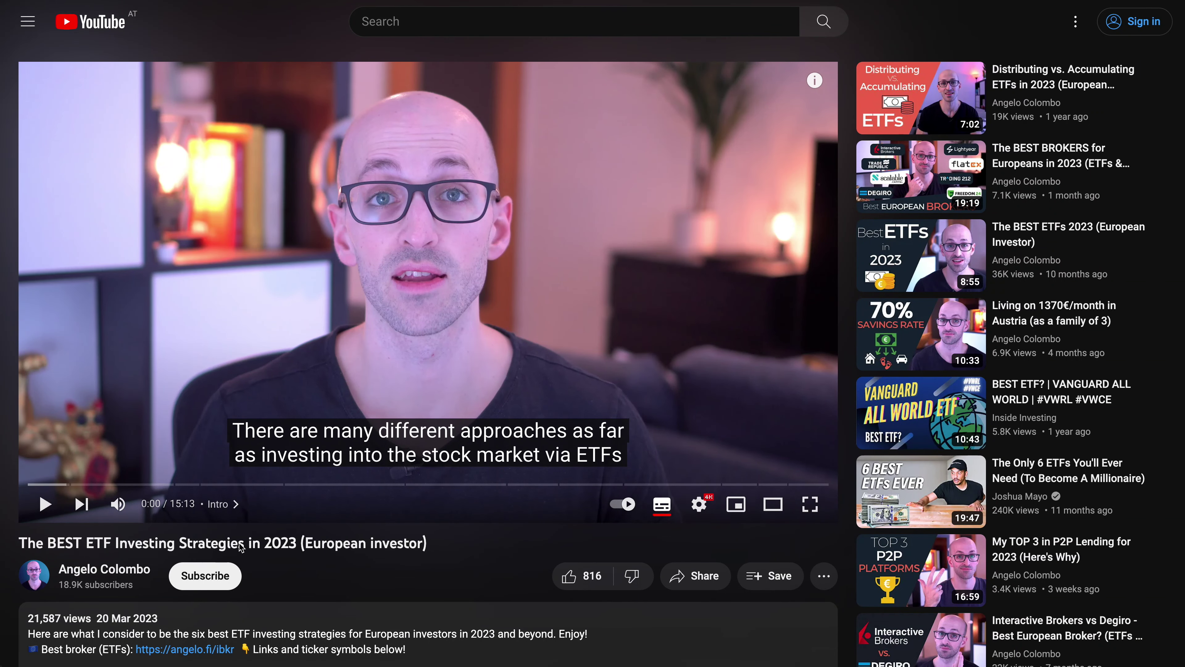
pyautogui.tripleClick(240, 547)
pyautogui.click(286, 621)
pyautogui.scroll(-15, 286, 542)
pyautogui.scroll(-5, 286, 537)
pyautogui.scroll(1, 286, 534)
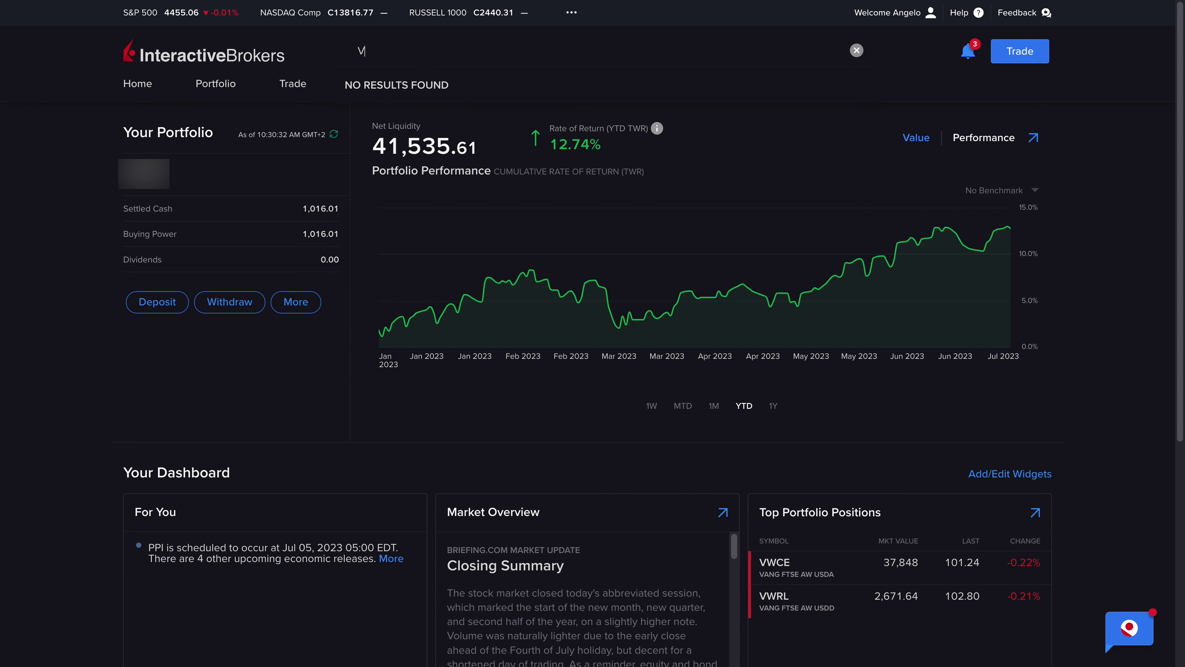
# - Start a VWCE buy order from its quote page, sized as 1000 EUR
pyautogui.write('VWCE')
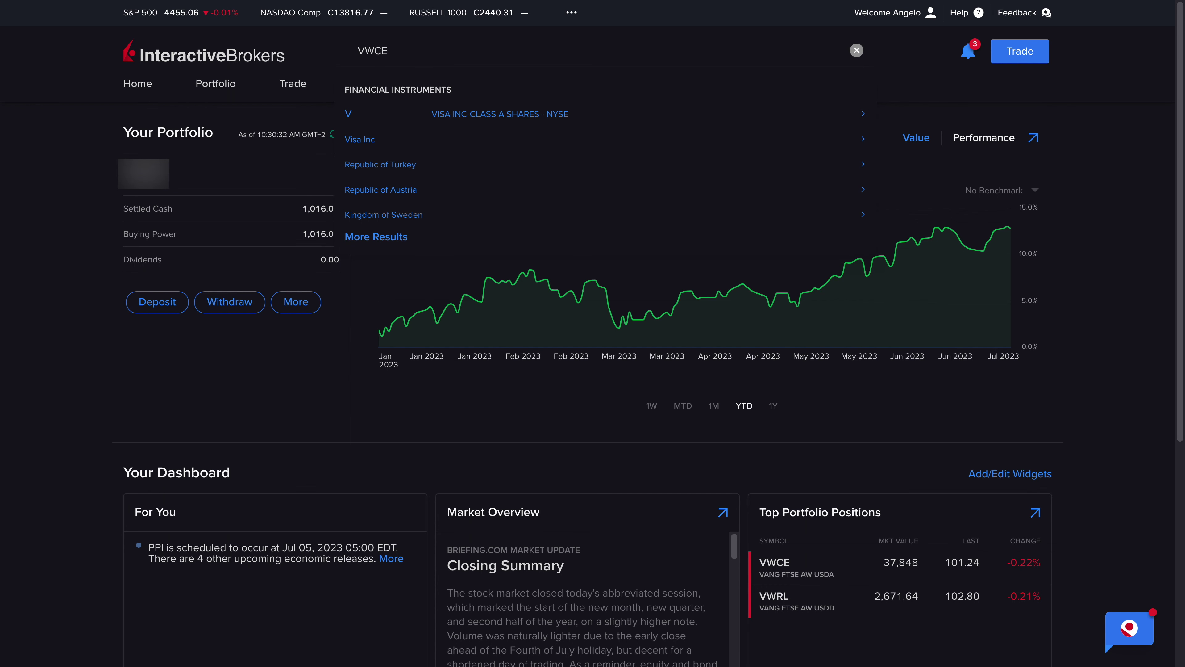
pyautogui.click(463, 118)
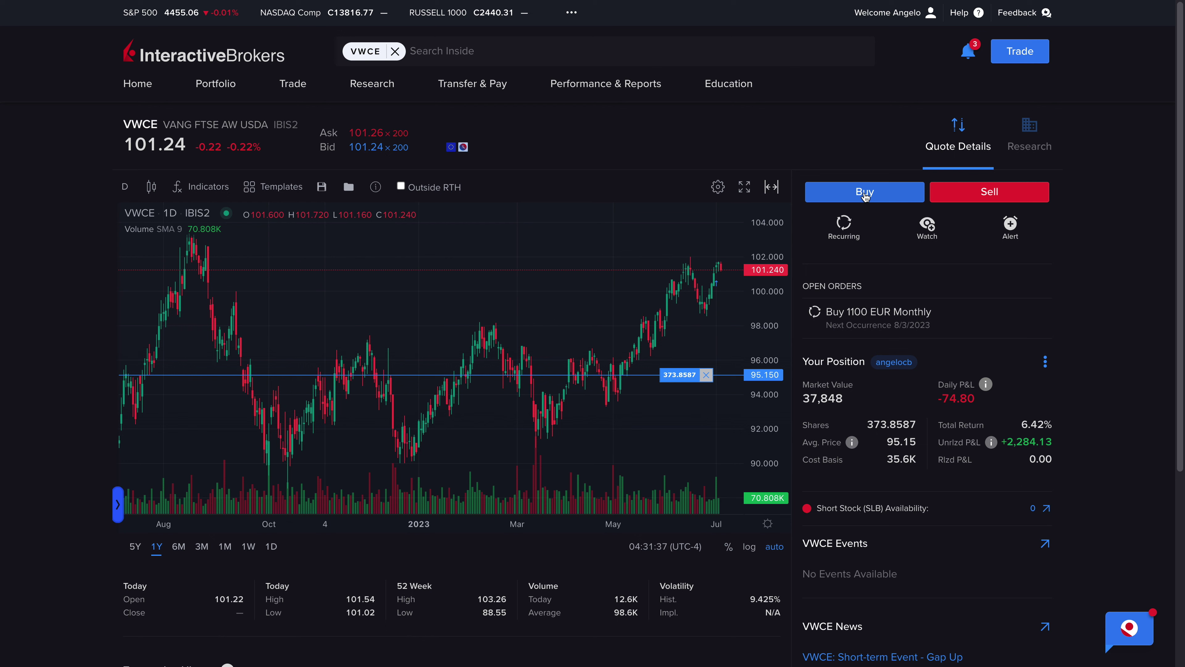
pyautogui.click(865, 192)
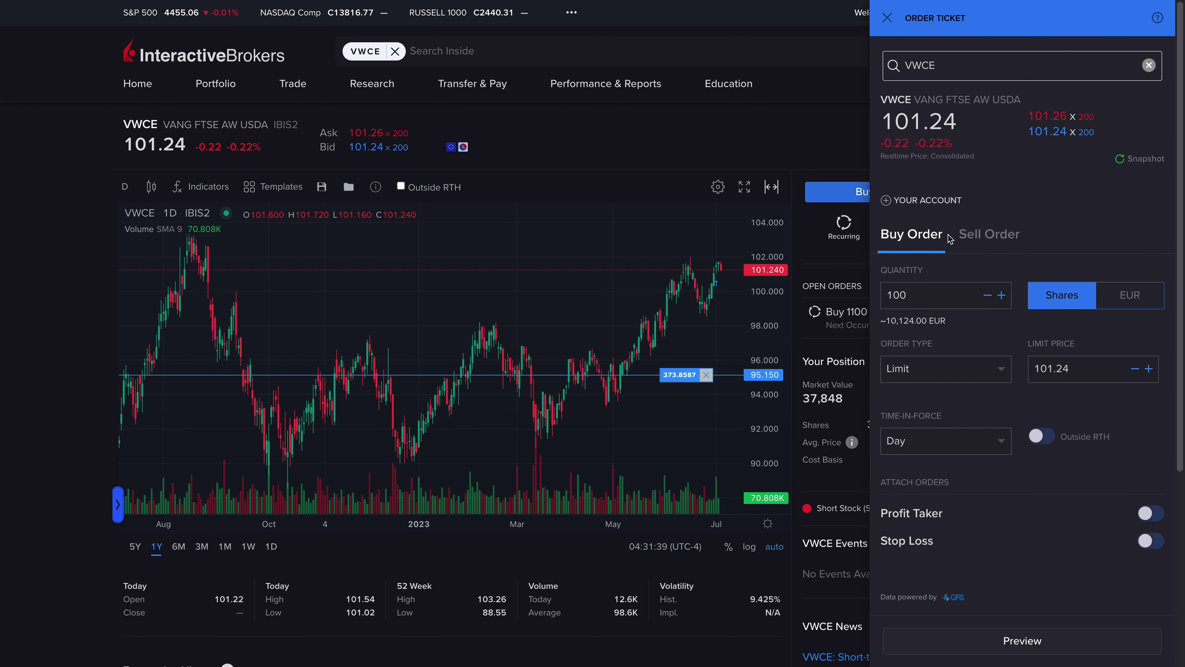
pyautogui.click(1114, 297)
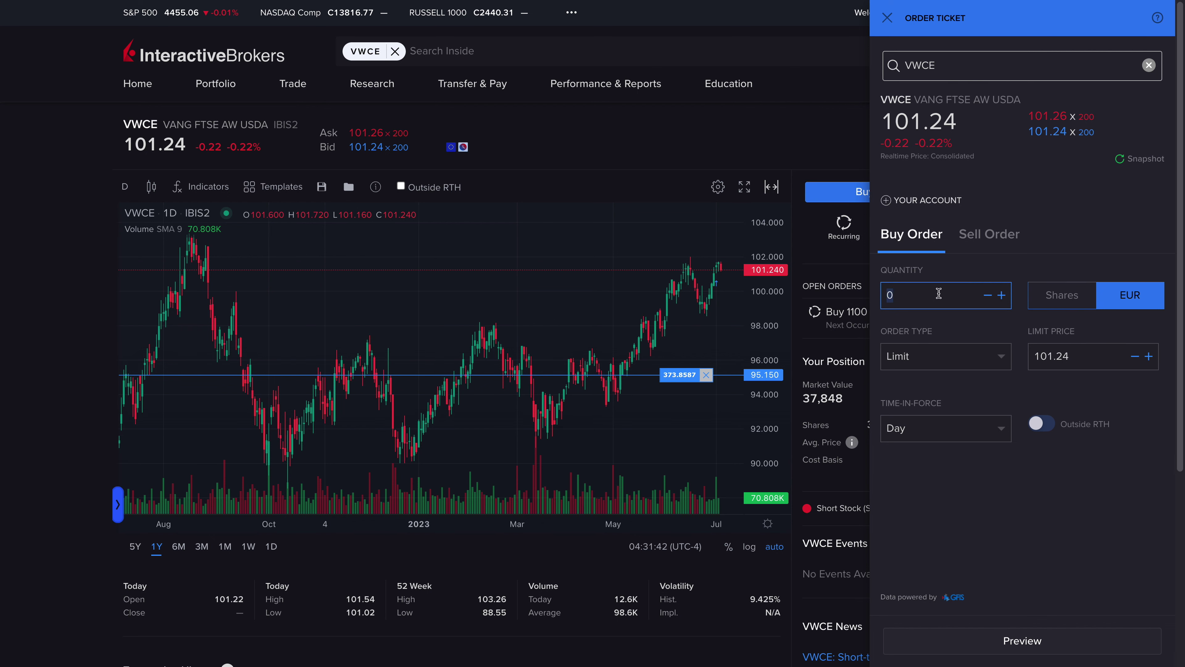
pyautogui.write('1')
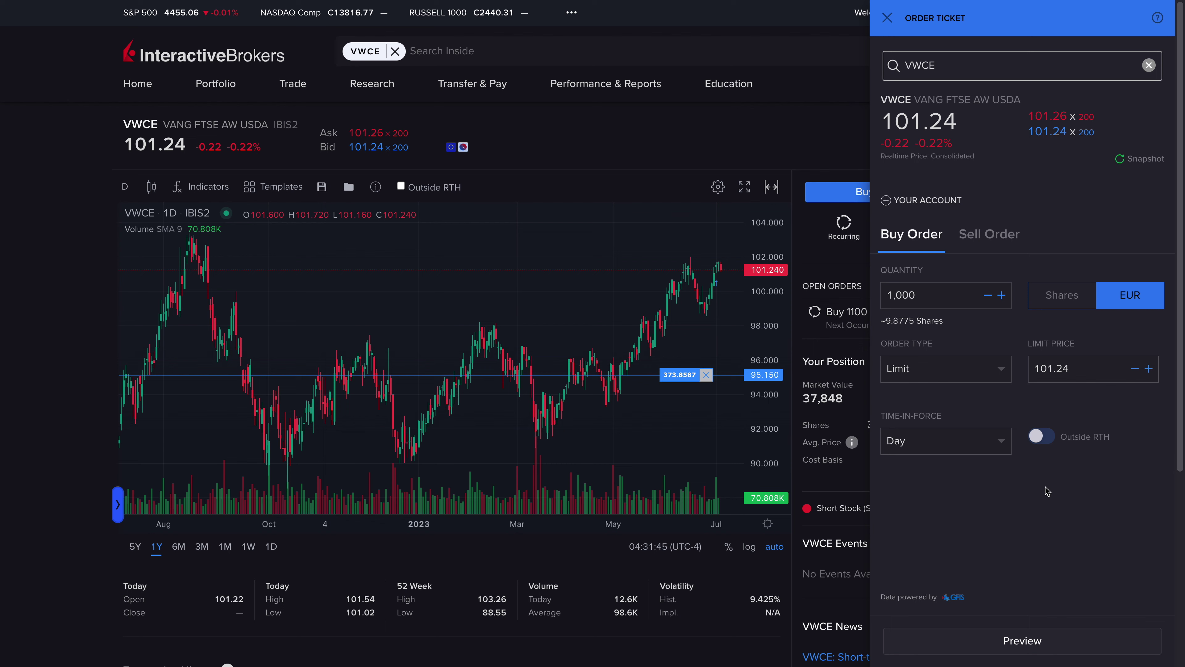
# - Preview and transmit the fractional VWCE order, then check its fills in Orders & Trades
pyautogui.click(1035, 640)
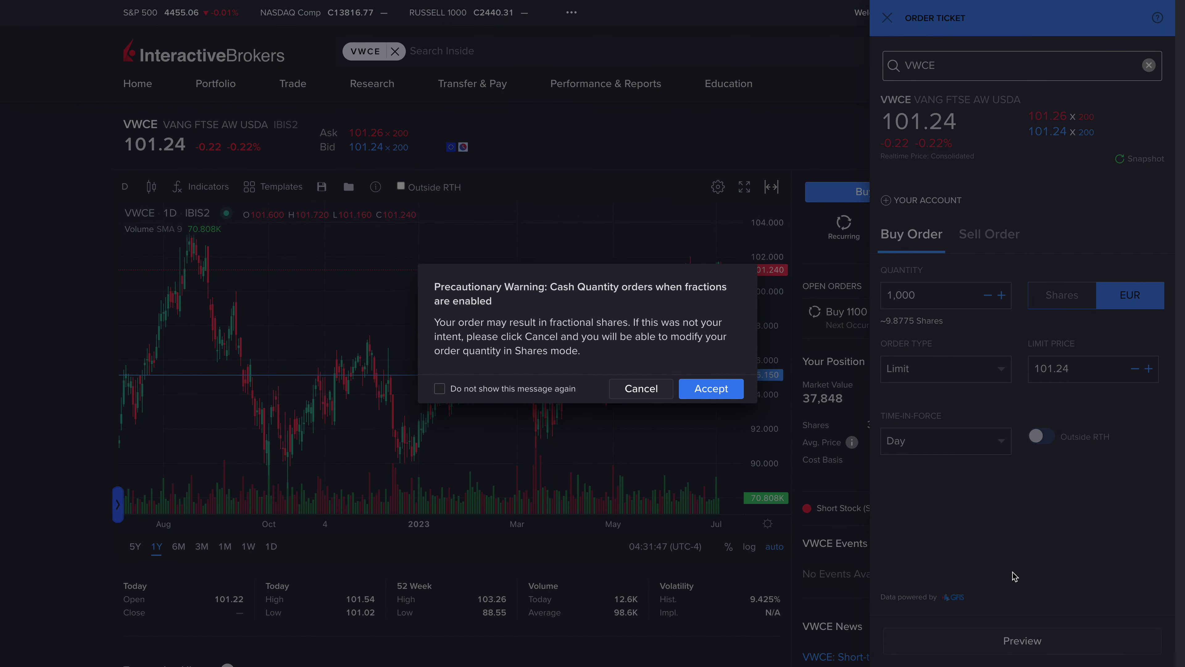
pyautogui.click(710, 389)
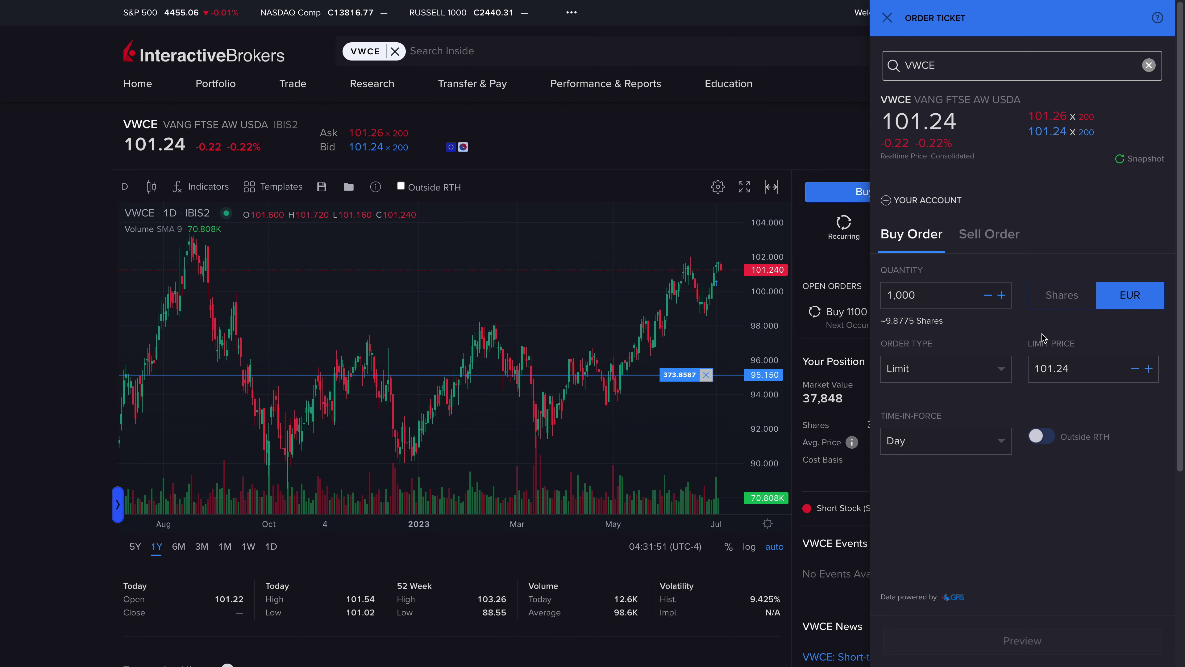
pyautogui.scroll(-1, 1020, 333)
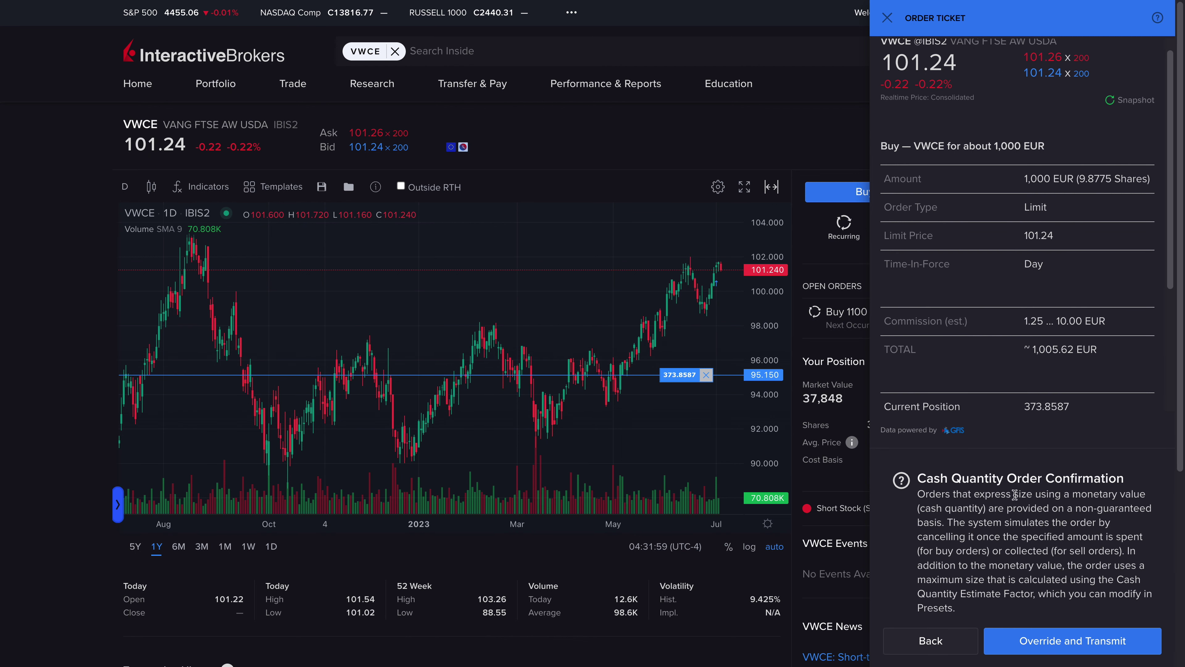
pyautogui.scroll(-1, 990, 508)
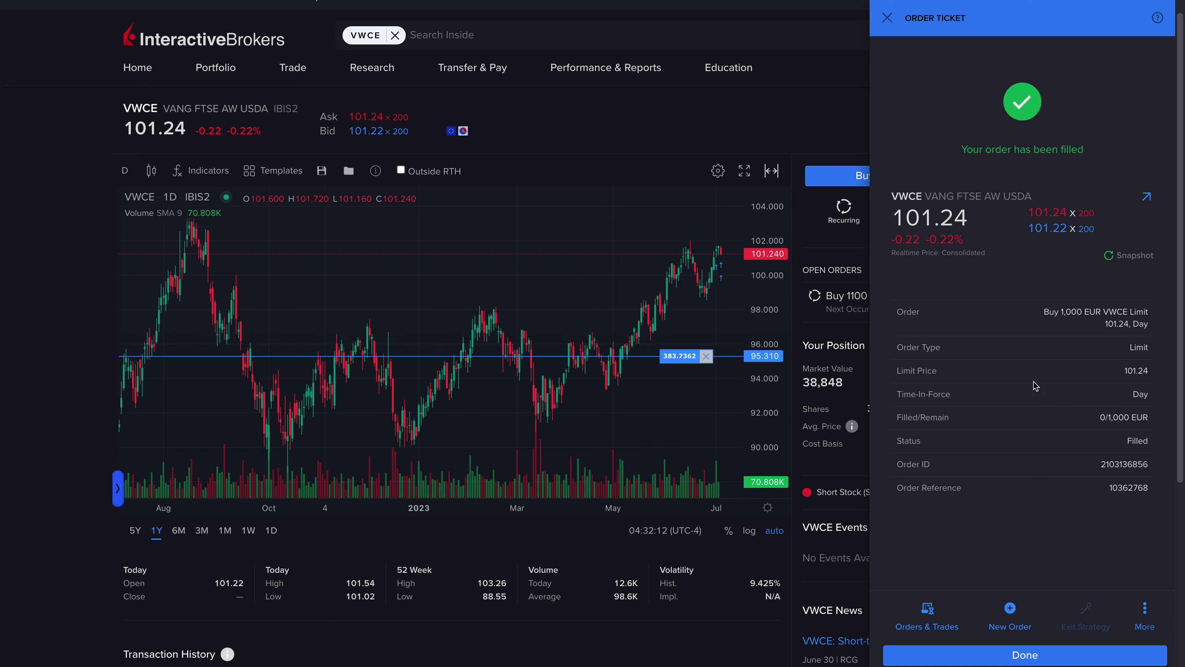
pyautogui.click(927, 617)
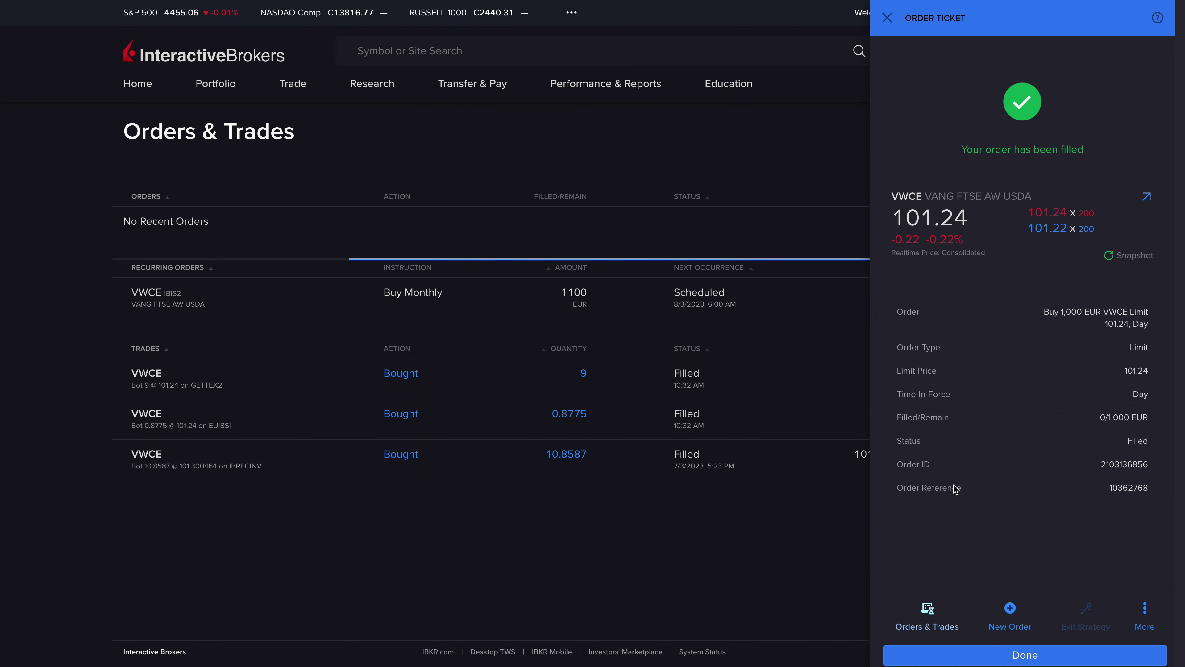
pyautogui.click(755, 555)
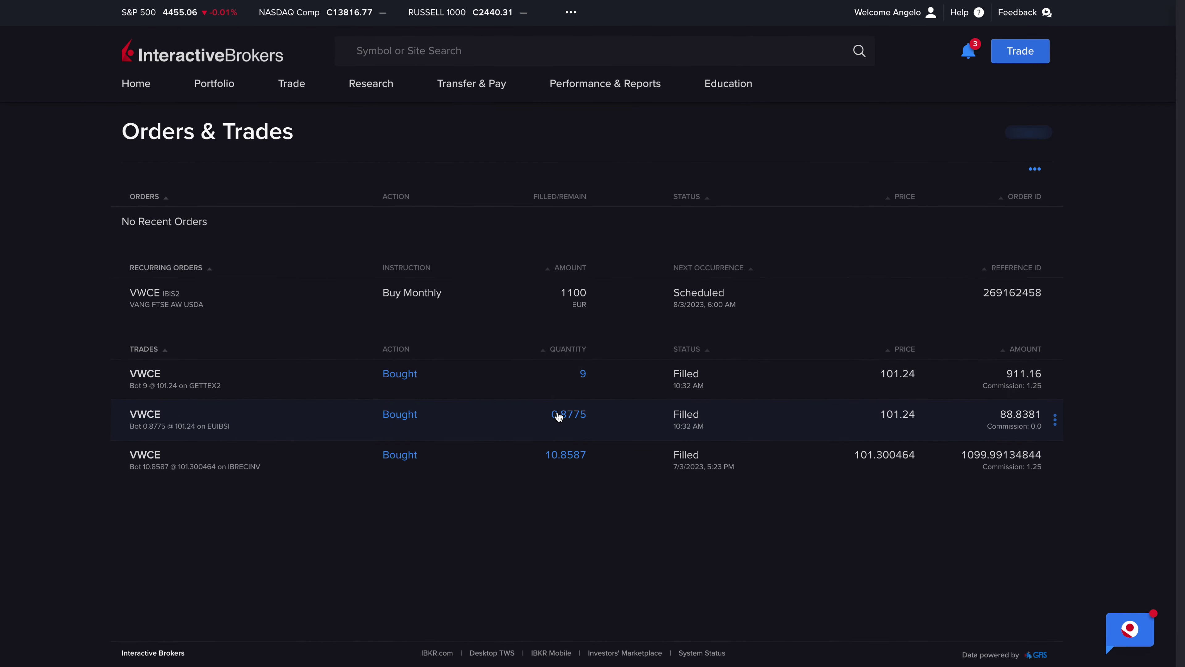